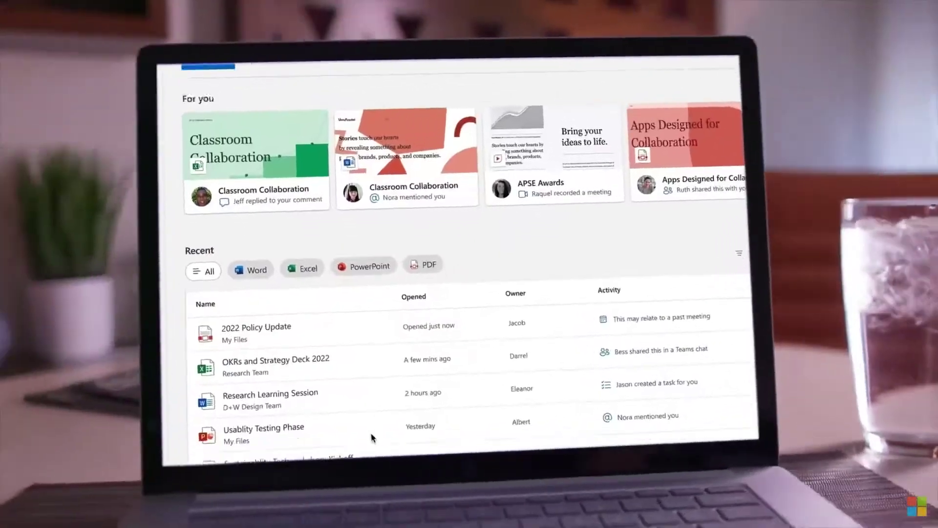
Step: Browse the recent files list and filter it by Word documents and by PDF files
scroll(373, 437, down, 3)
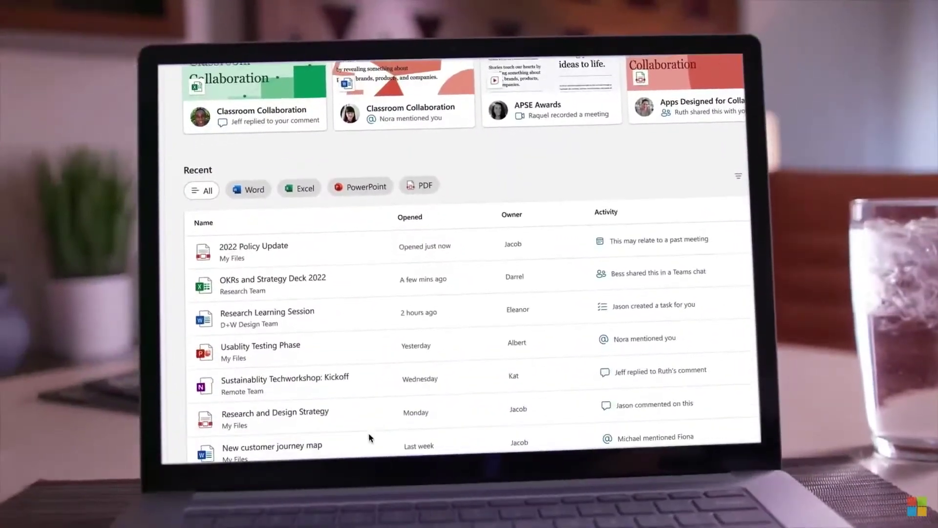
click(249, 185)
click(412, 188)
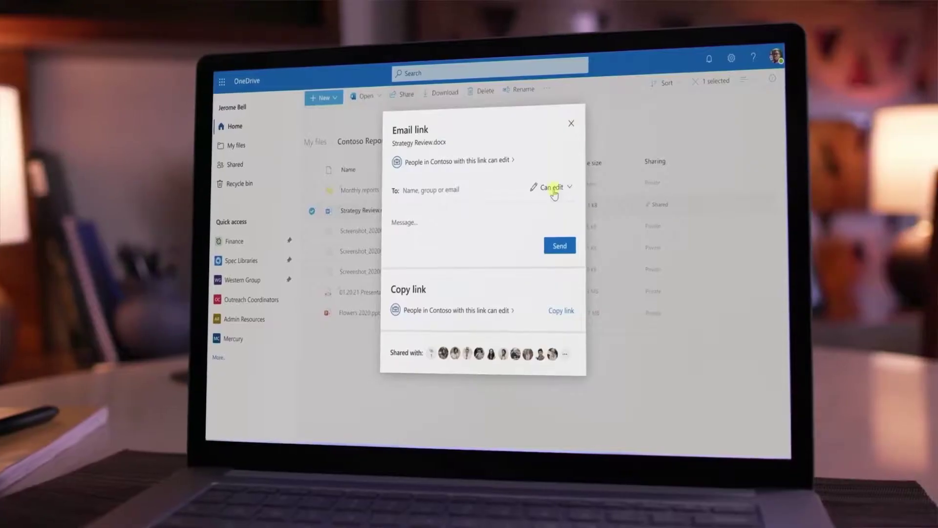
Step: Open the edit permission options in the Email link dialog for Strategy Review.docx in OneDrive
click(554, 191)
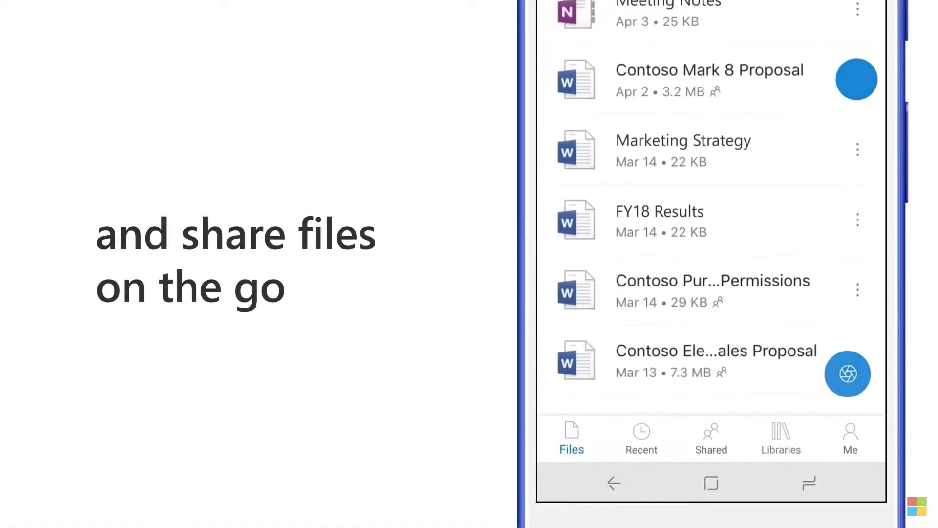
Step: View the Send Link options for the Contoso Mark 8 Proposal file in the OneDrive mobile app and dismiss them
click(857, 79)
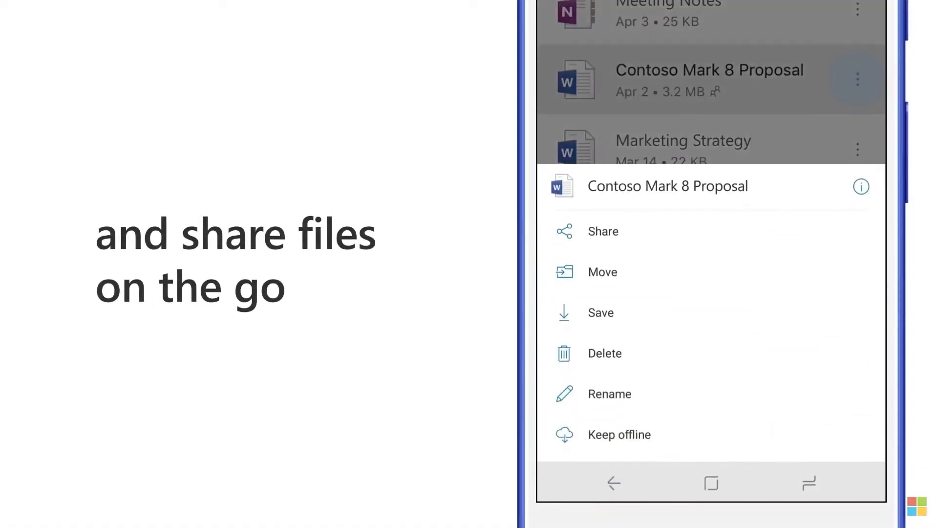
click(647, 232)
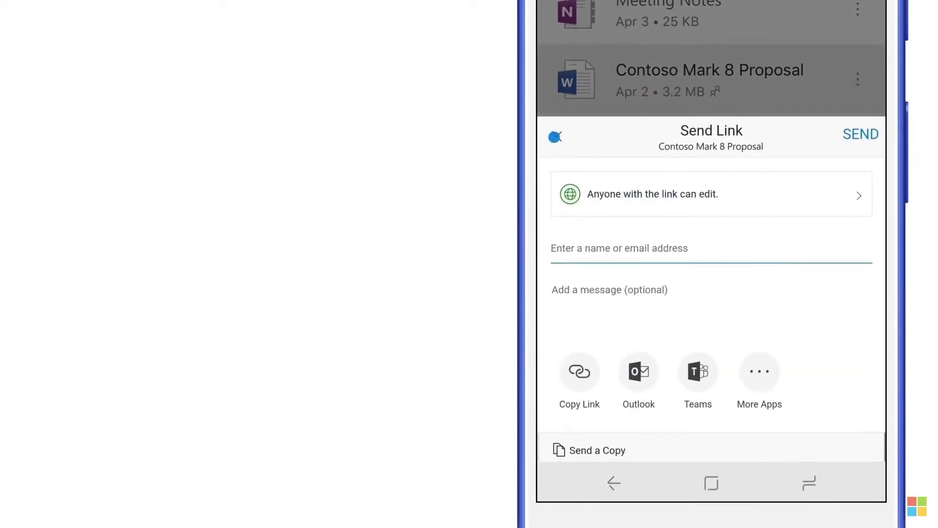
click(554, 137)
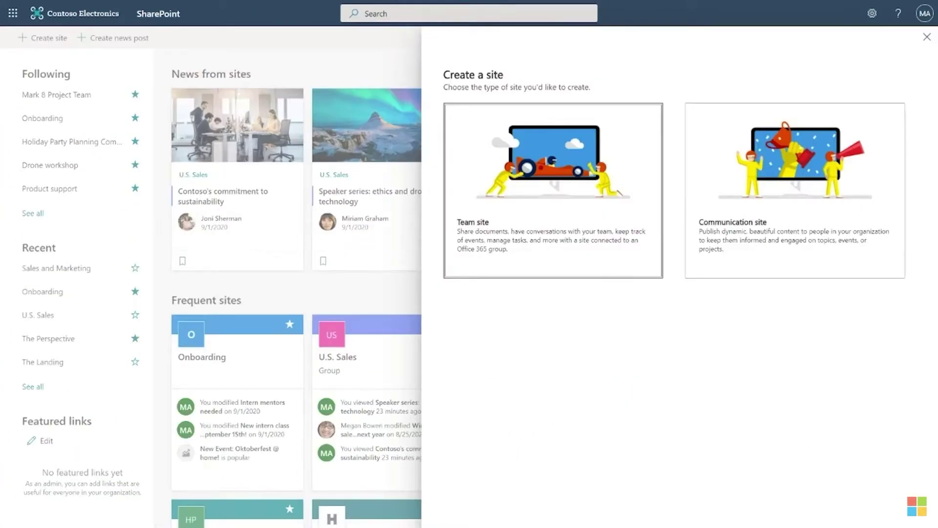
Step: Choose Team site as the type of the new SharePoint site and start its name with "A"
click(529, 232)
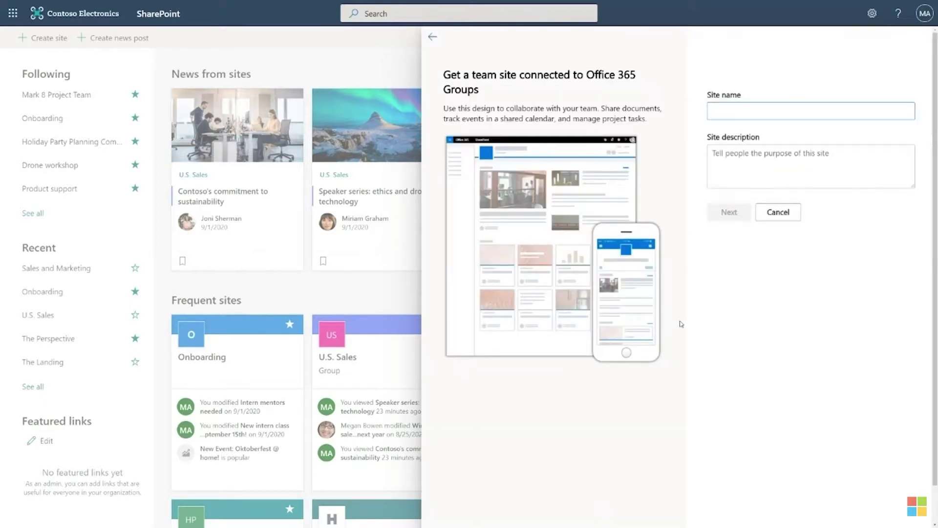
text(A)
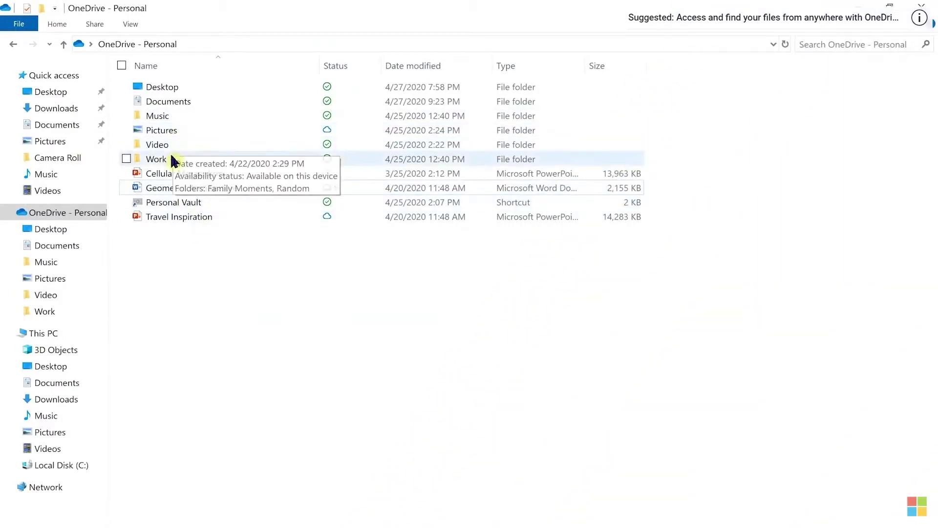
Step: Open the OneDrive sharing dialog for the Geometric Architecture document in File Explorer and go to Manage Access
mouse_move(172, 160)
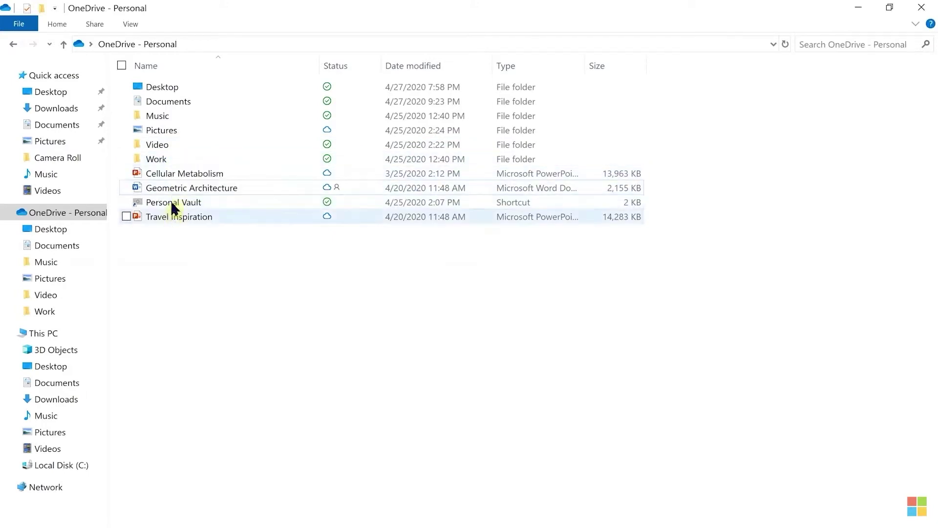
mouse_move(176, 190)
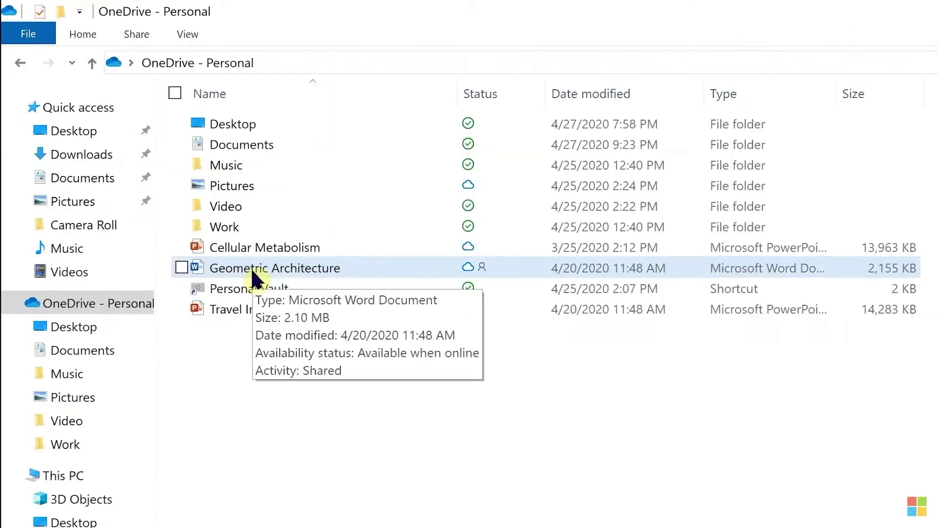
right_click(250, 268)
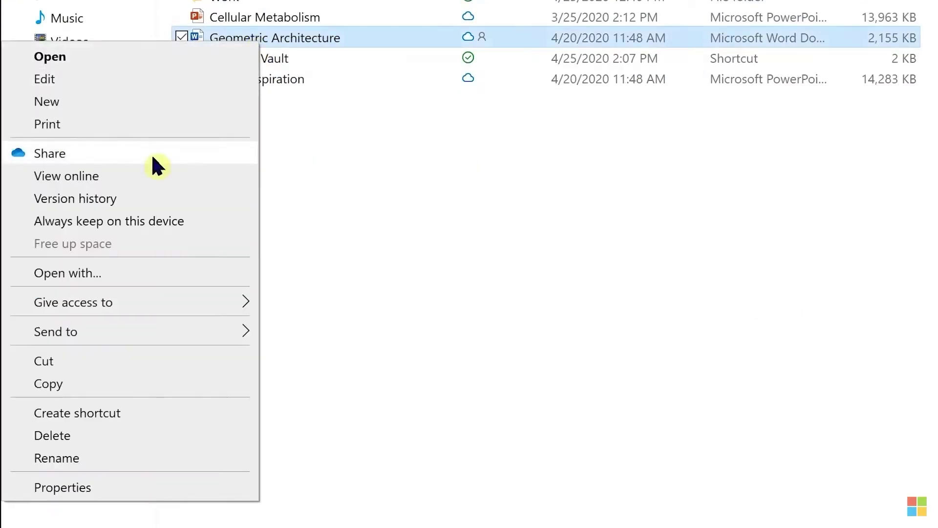
click(153, 156)
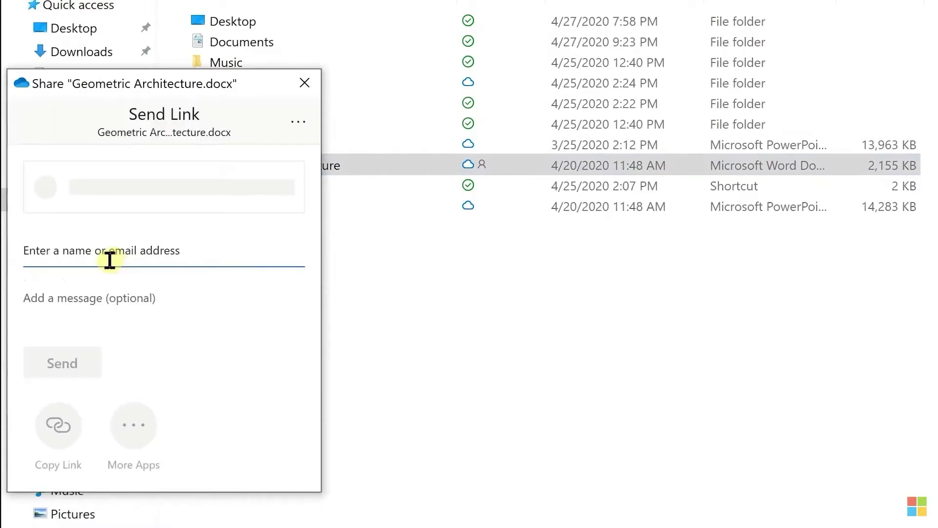
click(300, 127)
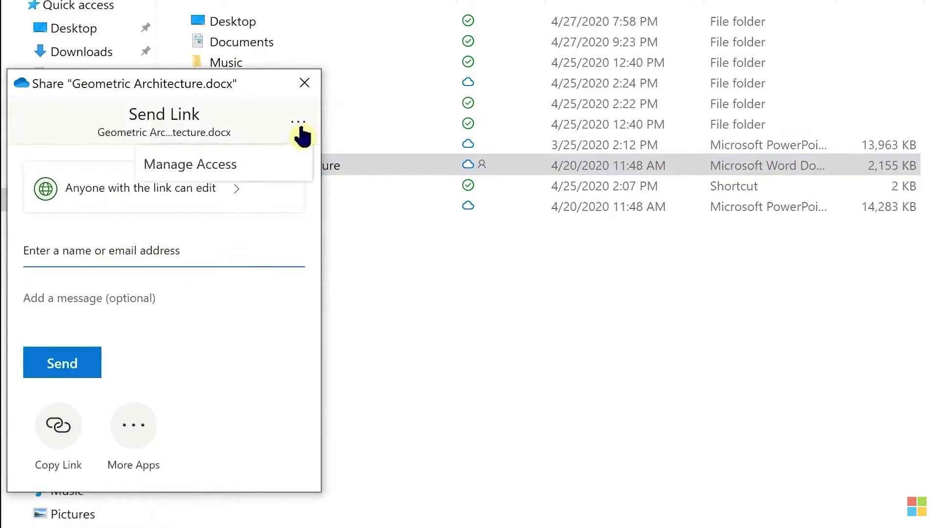
click(275, 167)
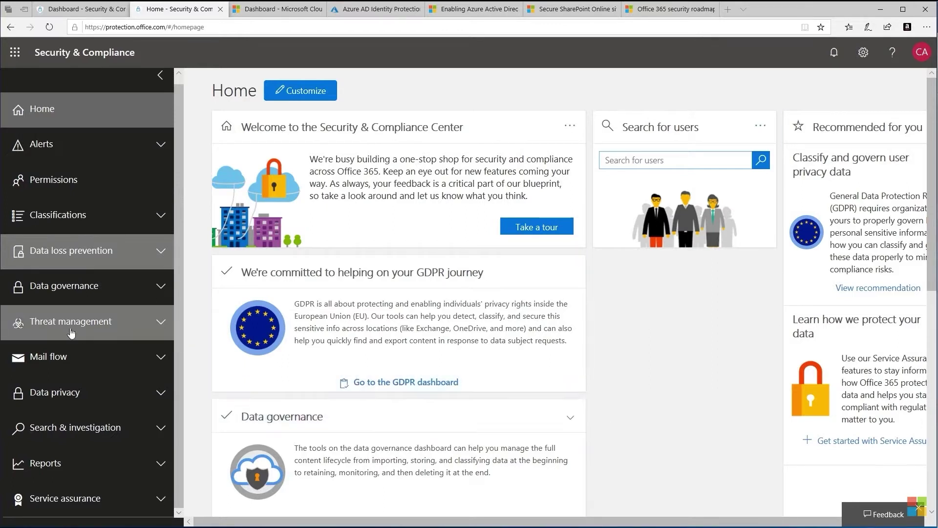
Step: Start a new policy under Data loss prevention in the Security & Compliance center
click(146, 254)
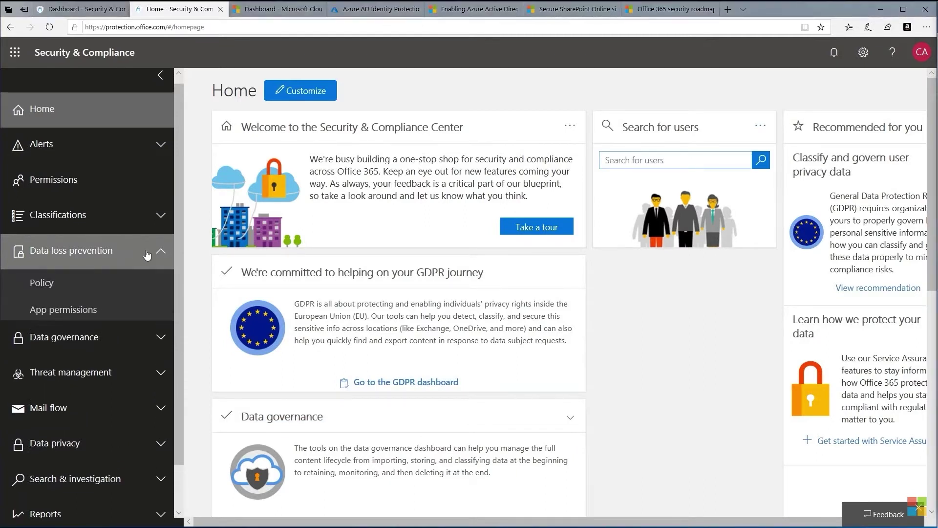
click(42, 284)
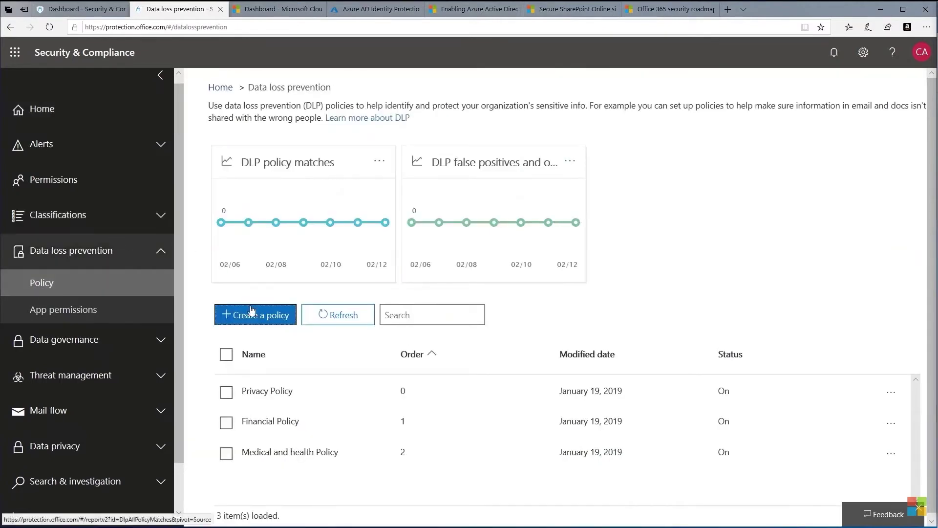
click(254, 317)
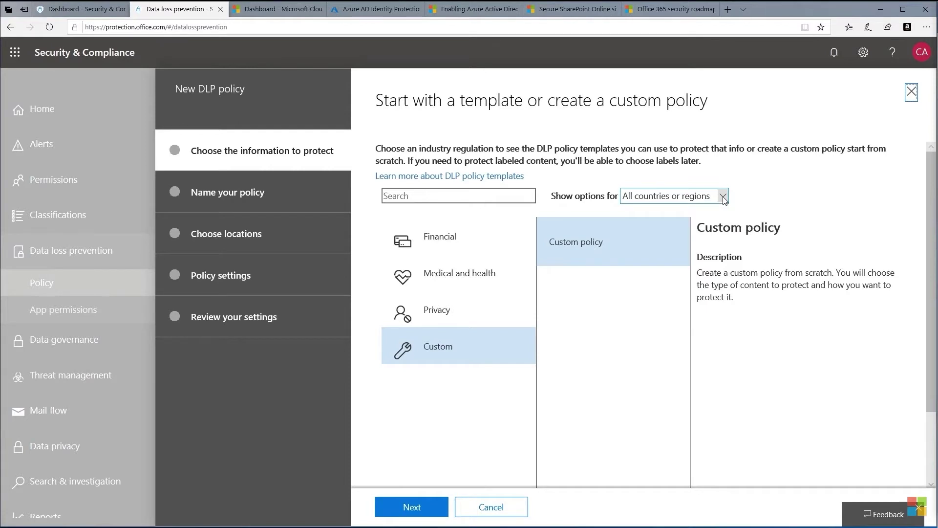
Step: Limit the DLP policy templates to United States of America and choose the U.S. Financial Data template in the Financial category
click(723, 197)
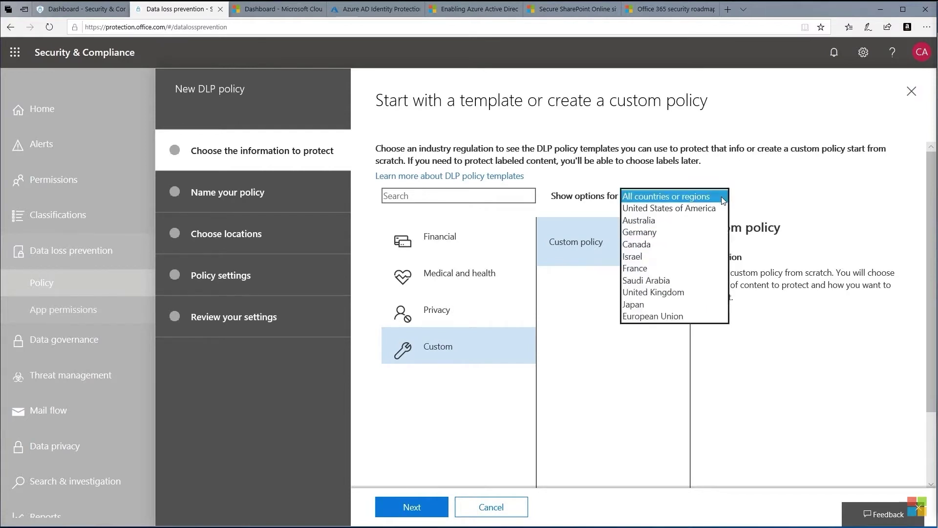
click(696, 208)
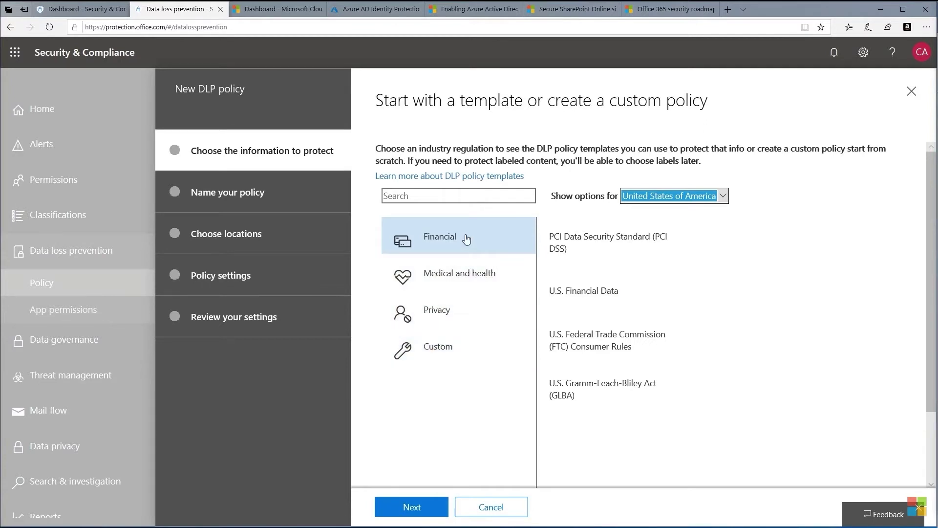
click(606, 298)
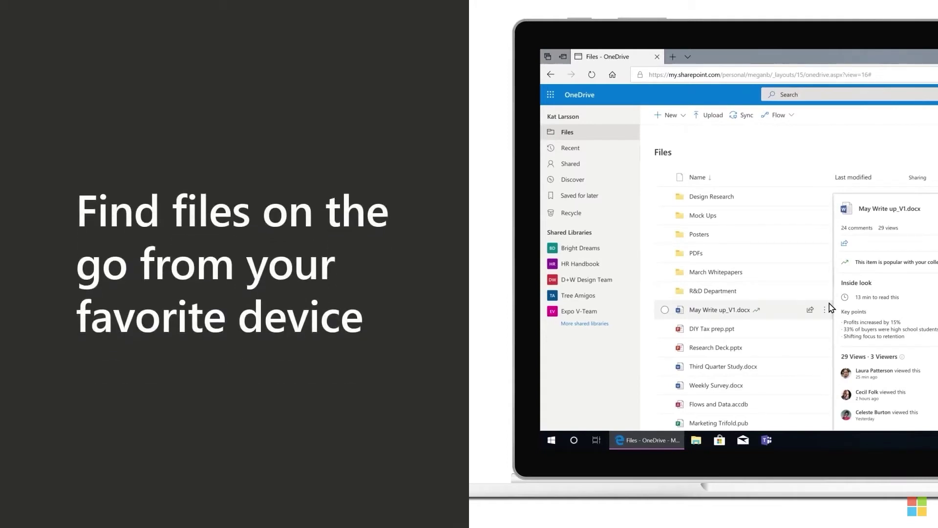
Step: View the Recent files and the Shared files in OneDrive
click(587, 148)
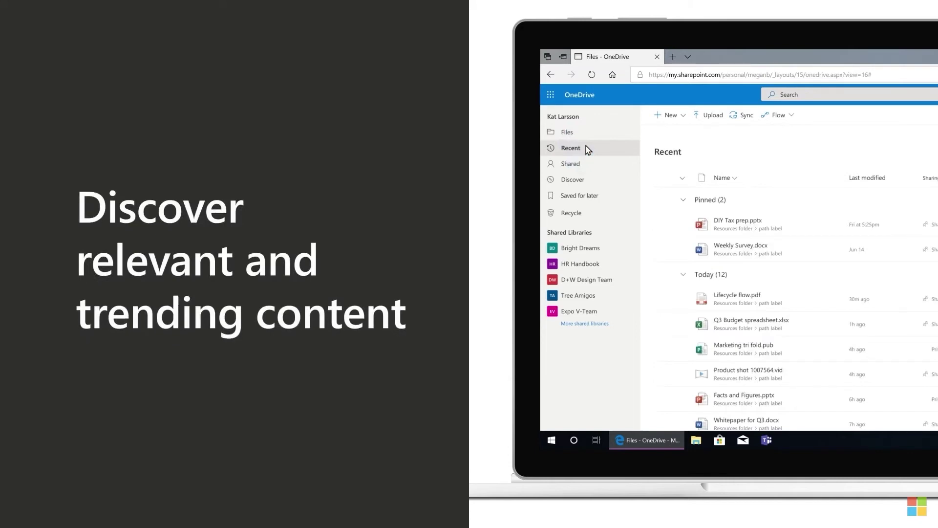
click(594, 164)
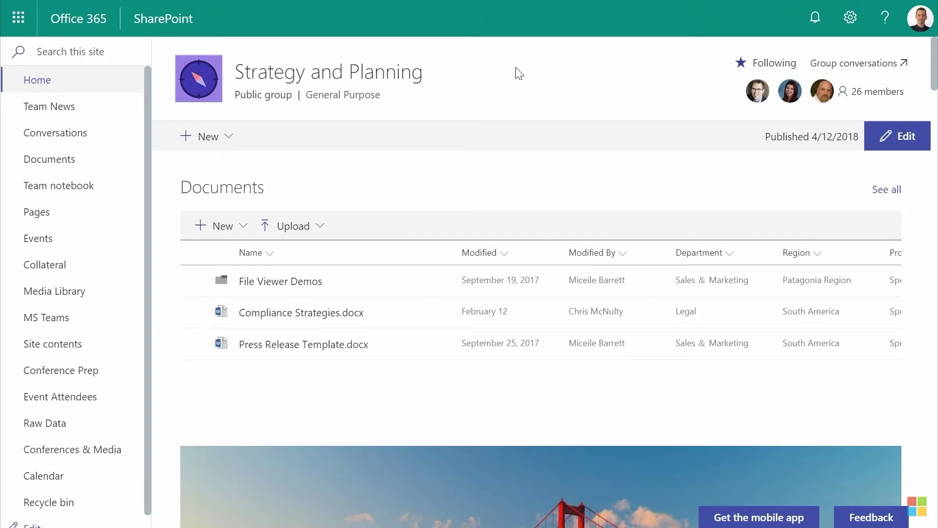
Step: Open the Collateral library of the Strategy and Planning SharePoint site and display the filters for its Location column
click(49, 263)
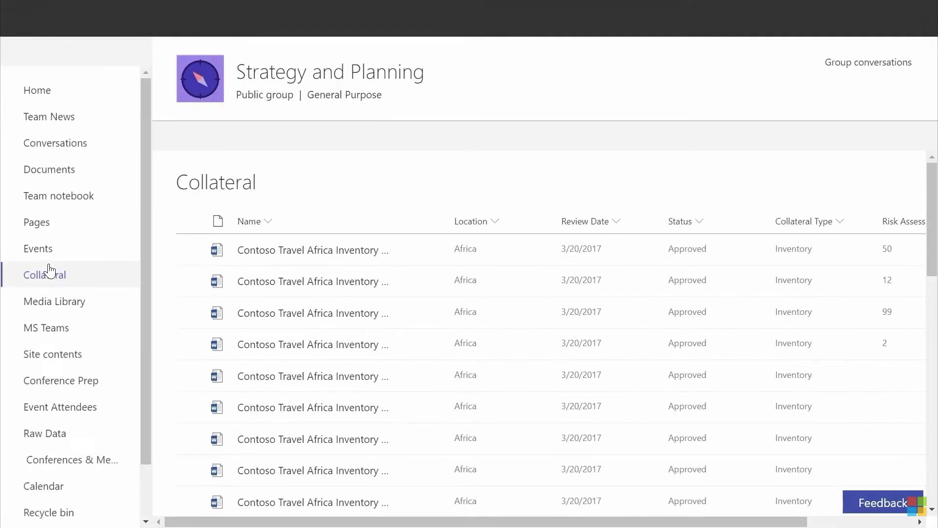
click(494, 219)
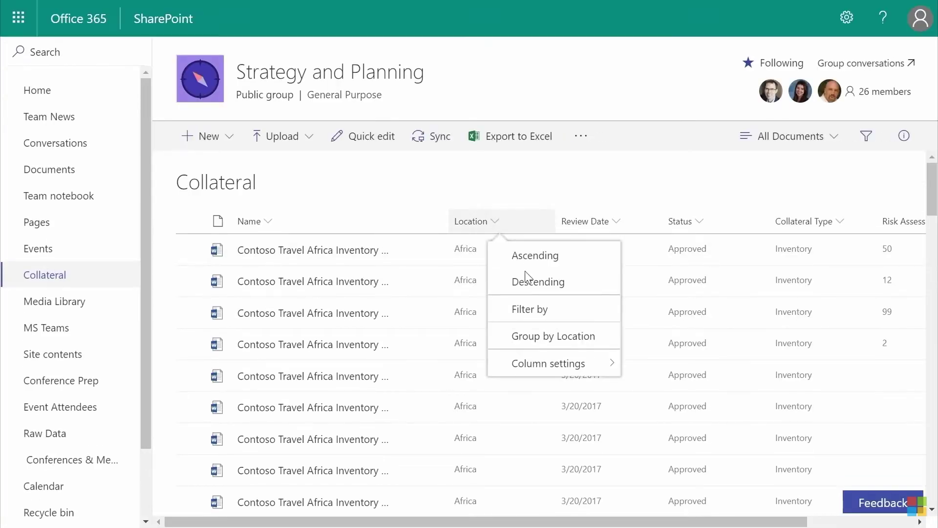
click(532, 308)
Step: Sort the Collateral library by the Location column and by the Review Date column
click(491, 222)
click(517, 281)
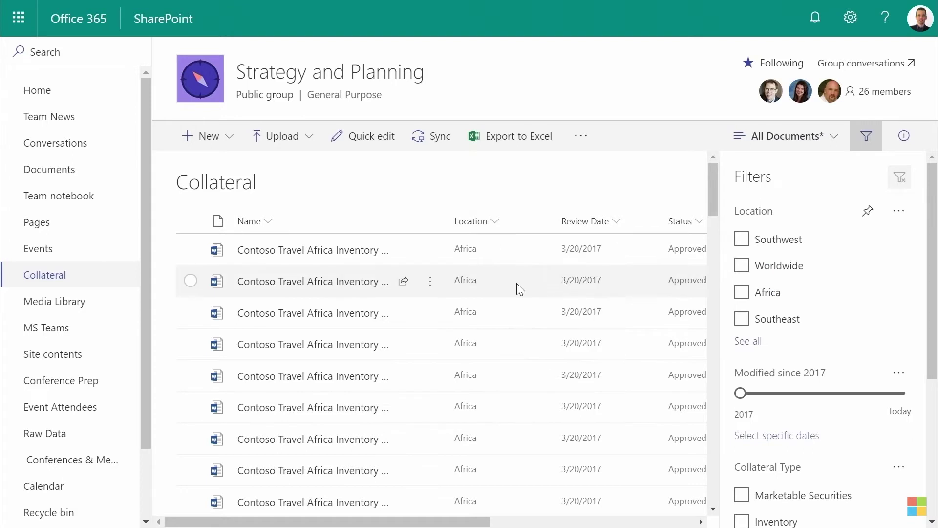
click(617, 222)
click(640, 257)
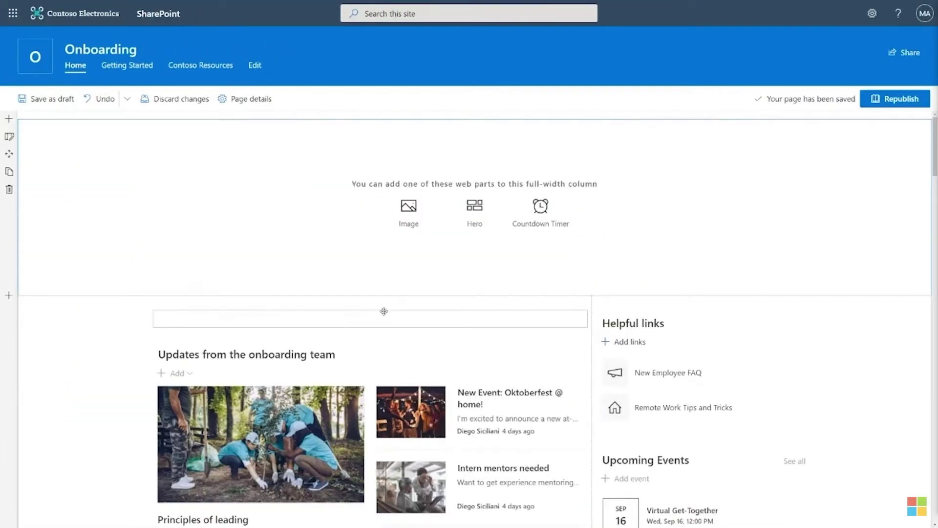
Step: Add a Countdown Timer to the full-width column of the Onboarding page and set its date to Tue Sep 08 2020
click(548, 215)
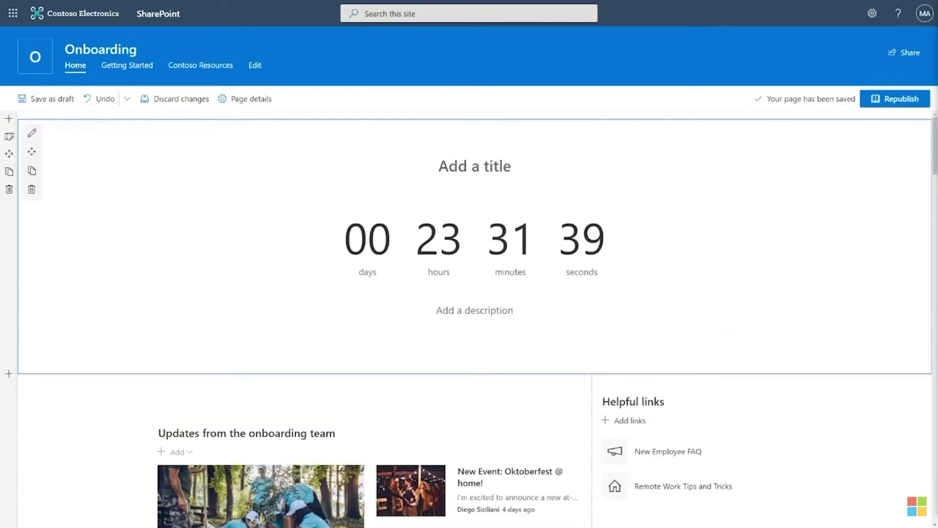
click(33, 135)
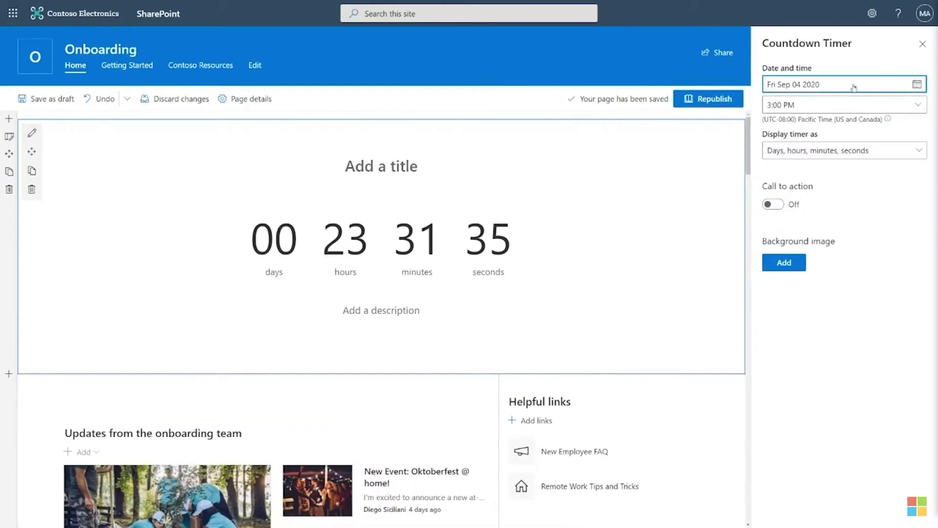
click(917, 85)
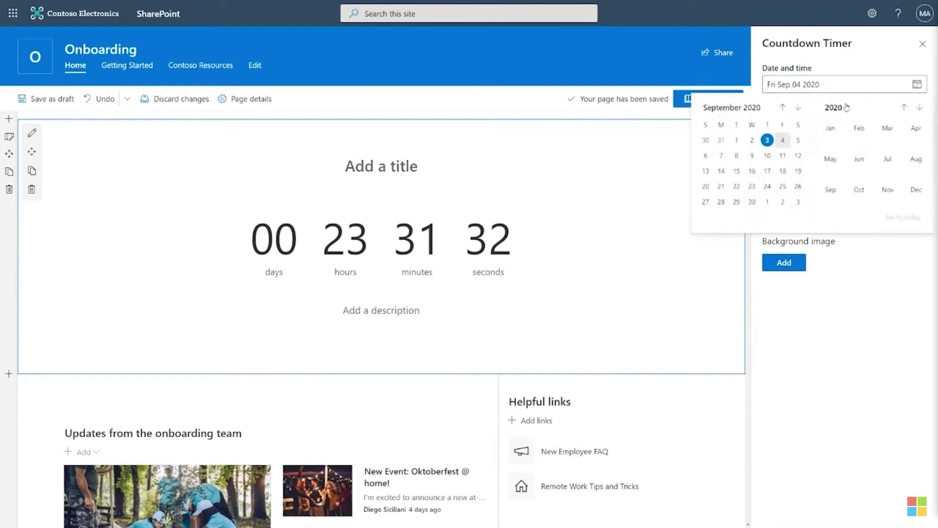
click(736, 155)
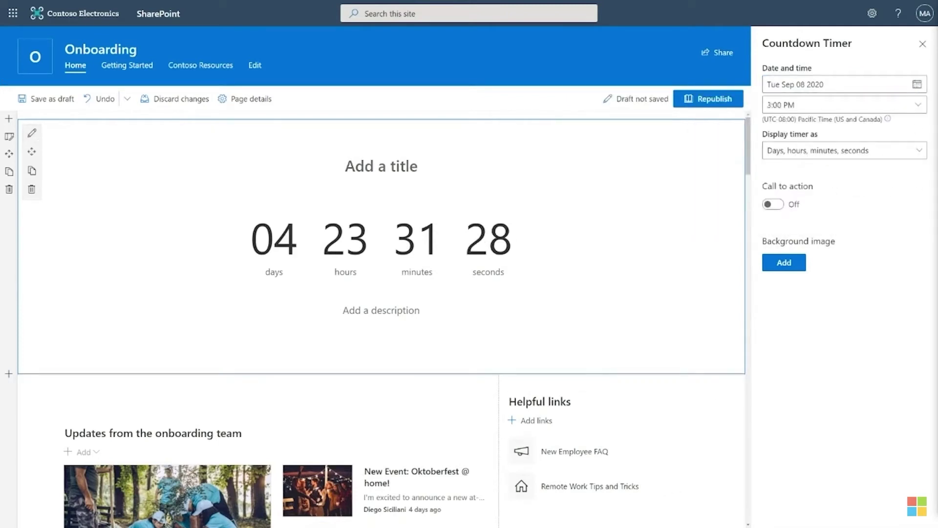
Step: Title the countdown timer "New interns arrive on September 8th!"
click(368, 169)
text(New in)
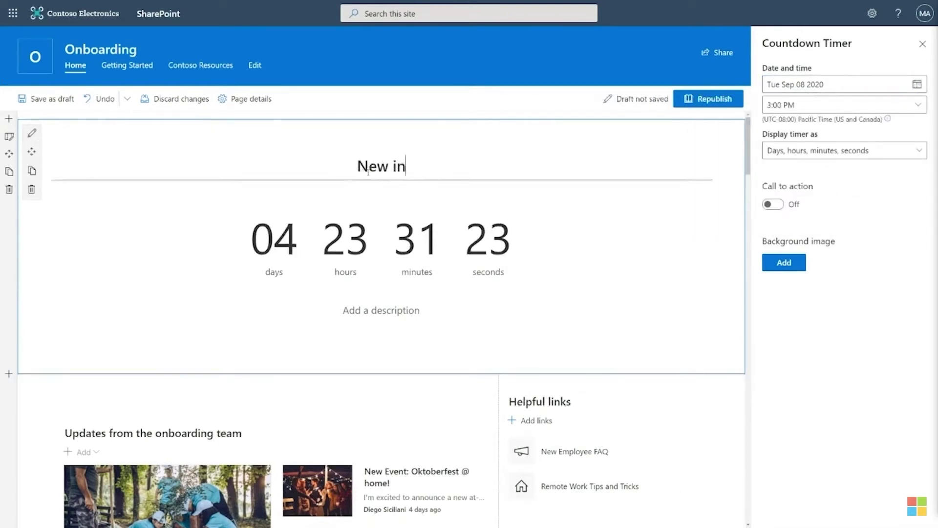
text(terns arrive on September )
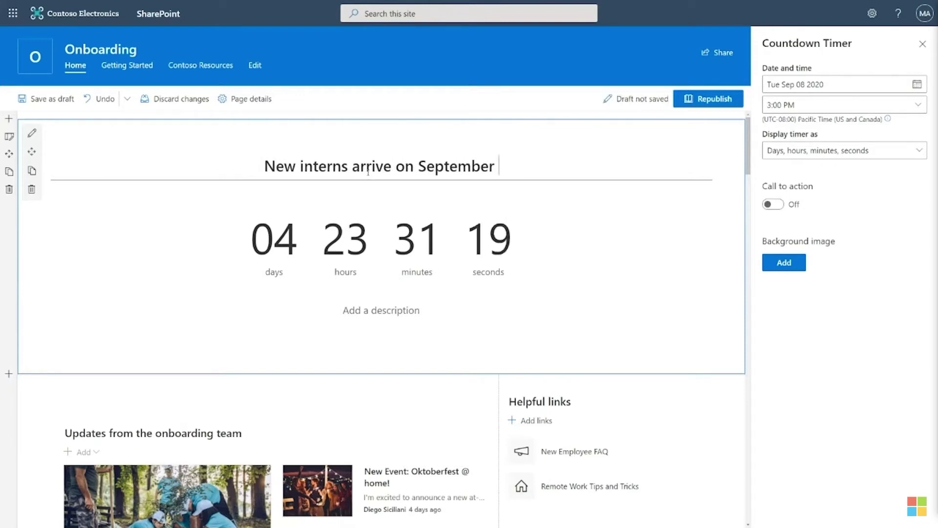
text(8th!)
Step: Enter "Register to be a mentor today" as the countdown timer's description
click(366, 311)
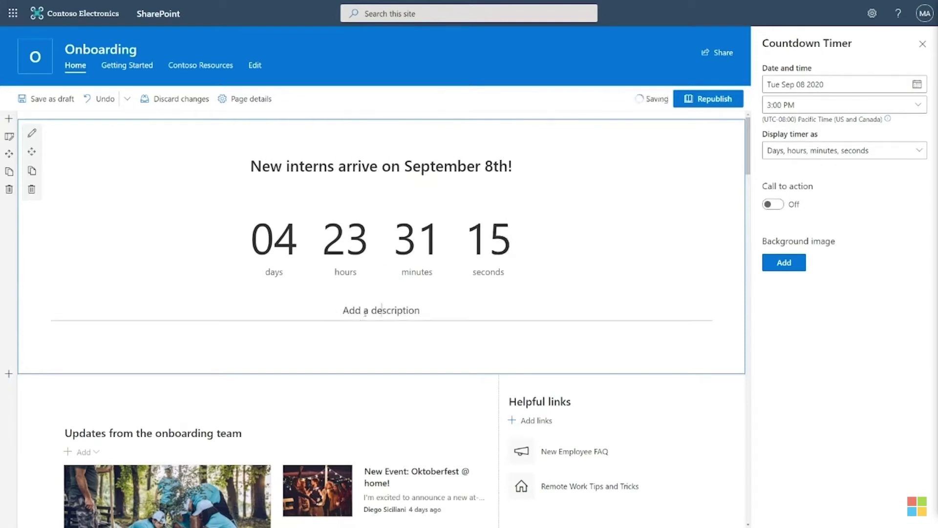
text(Register to be a mentor toda)
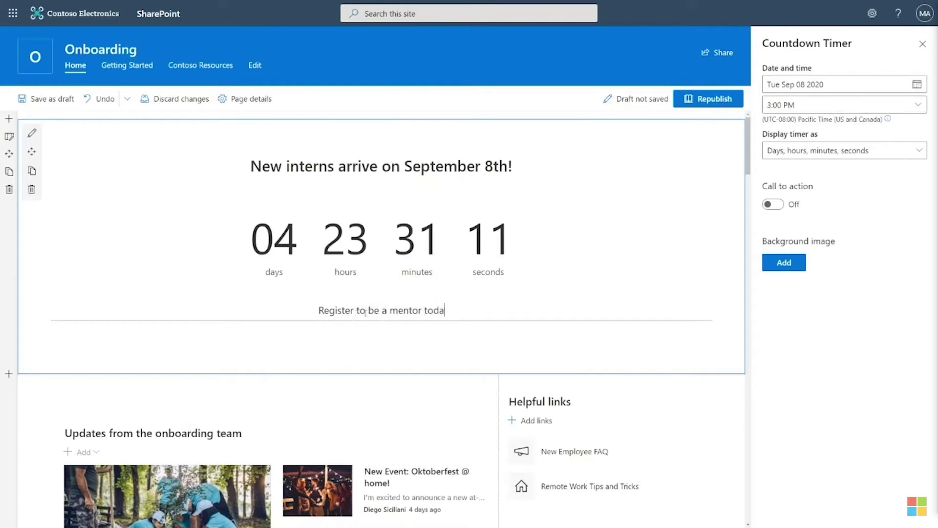
text(y)
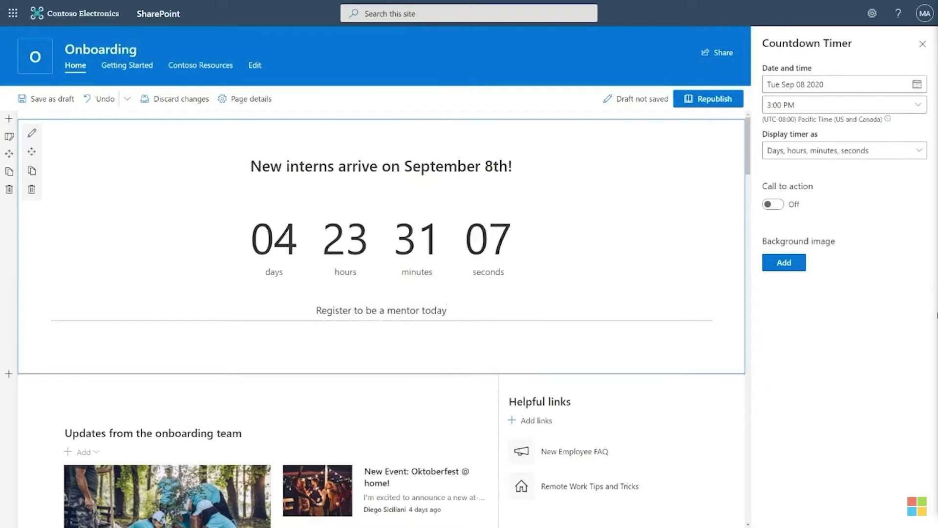
Step: Turn on the countdown timer's call to action and open its button text for editing
click(773, 204)
click(795, 238)
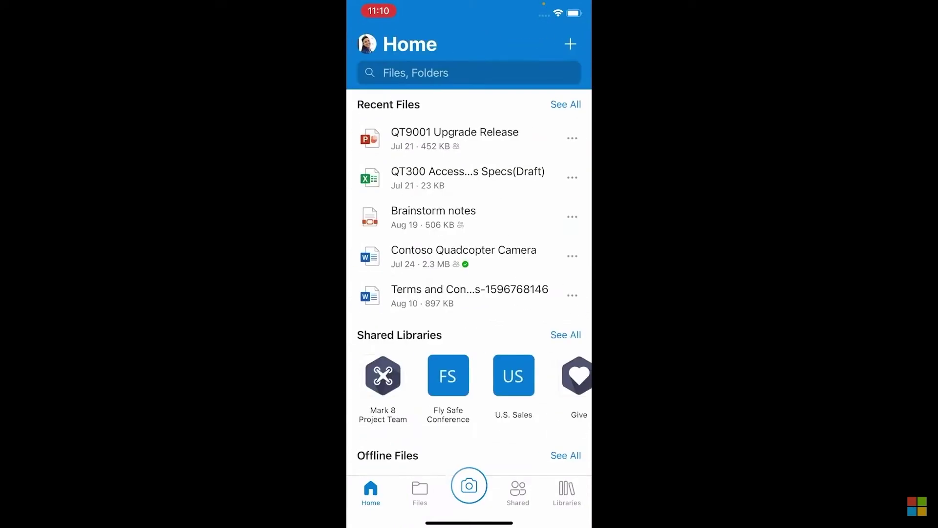
Step: Browse the recent files, shared libraries and offline files on the home screen of the OneDrive mobile app
scroll(469, 266, down, 2)
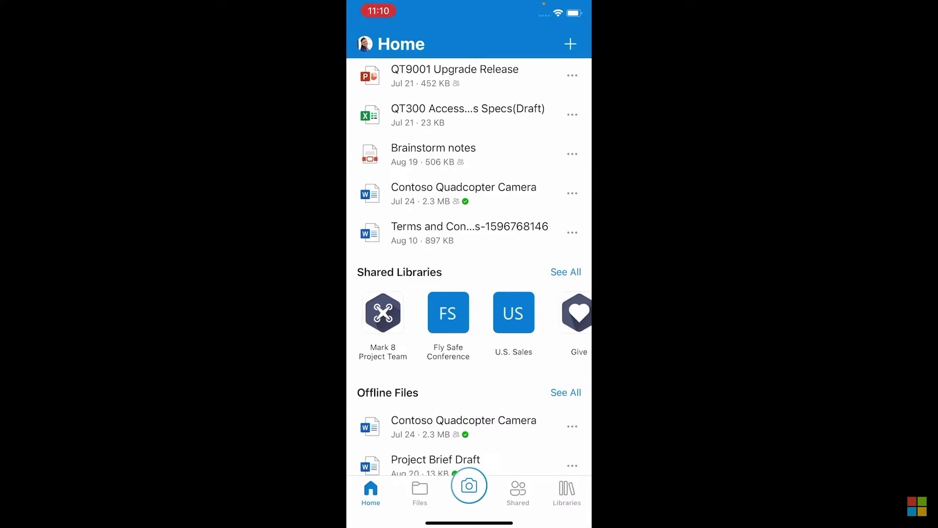
scroll(469, 322, right, 3)
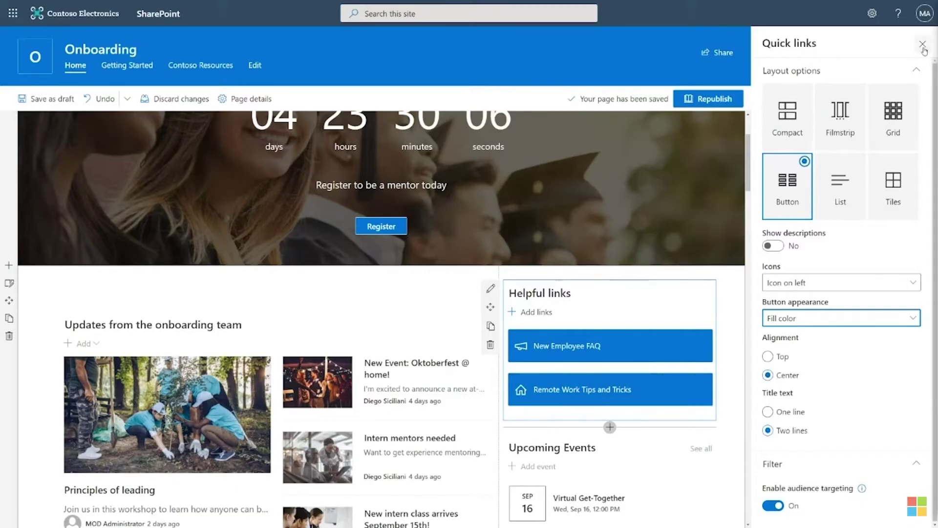
Step: Close the Quick links settings and set the "Intern Life @ Contoso" image gallery on the SharePoint Onboarding page to the Carousel layout
click(922, 44)
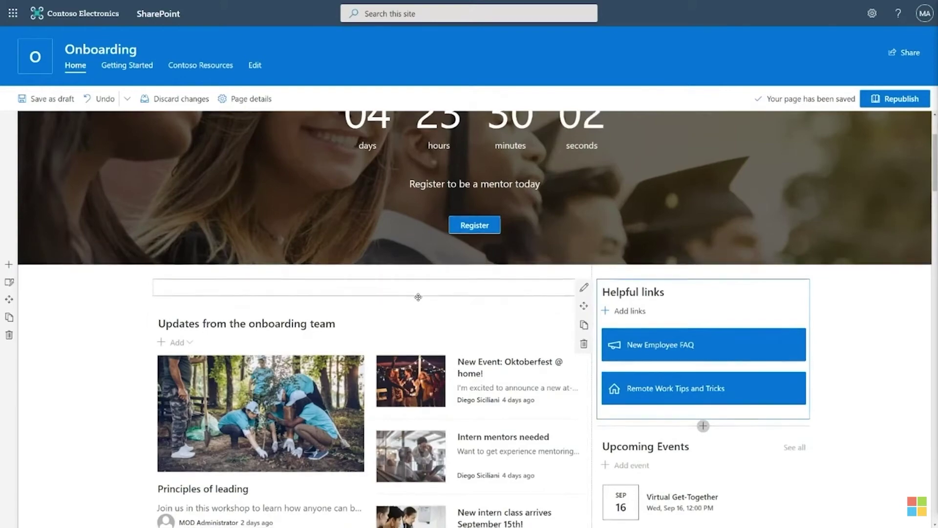
scroll(423, 299, down, 8)
scroll(418, 298, down, 2)
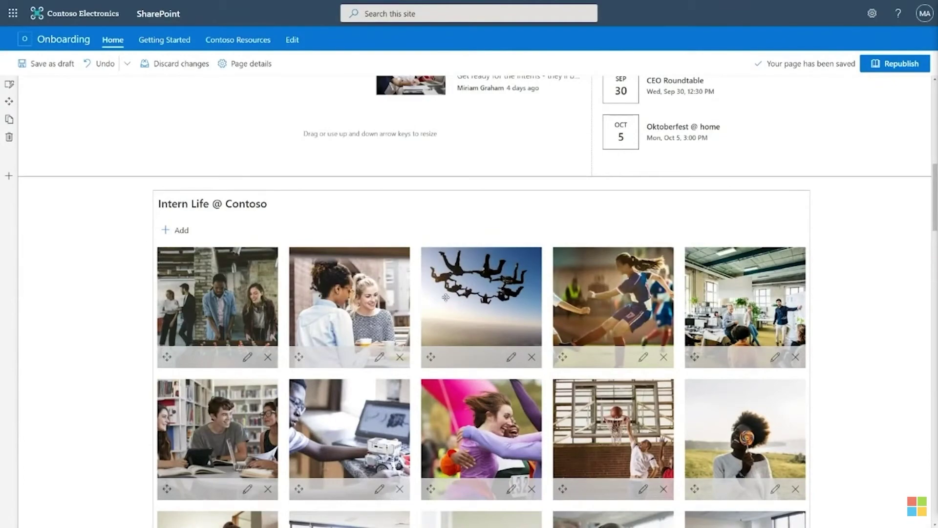
click(186, 209)
click(139, 84)
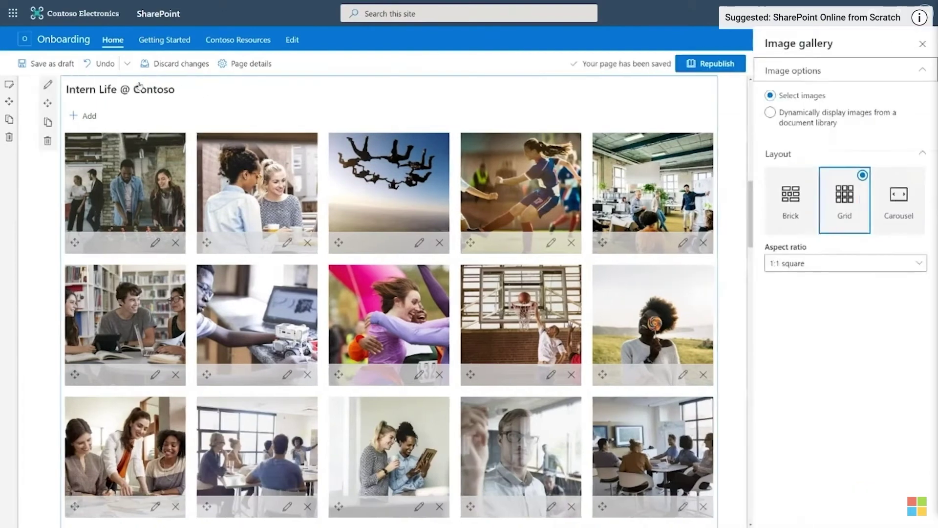
click(894, 197)
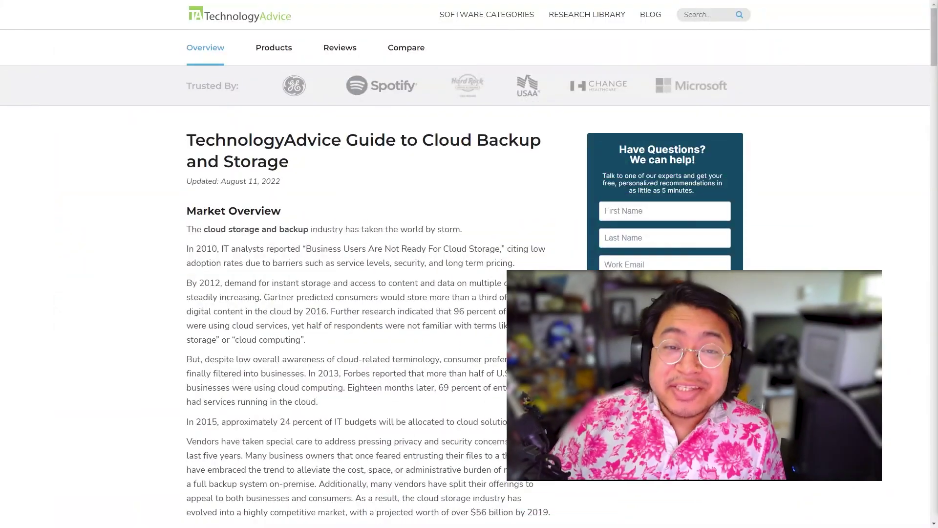
Step: Skim the TechnologyAdvice Guide to Cloud Backup and Storage through its lists of standard and security features
scroll(371, 274, down, 6)
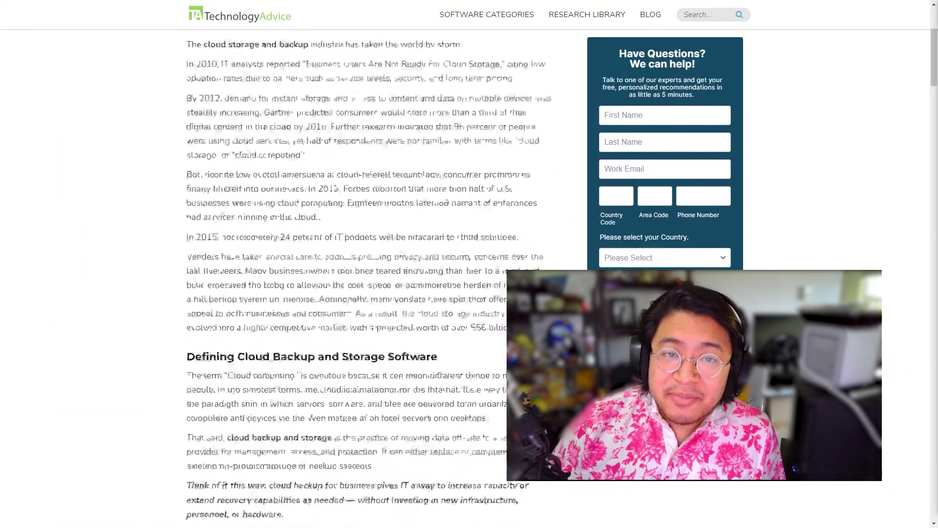
scroll(372, 273, down, 12)
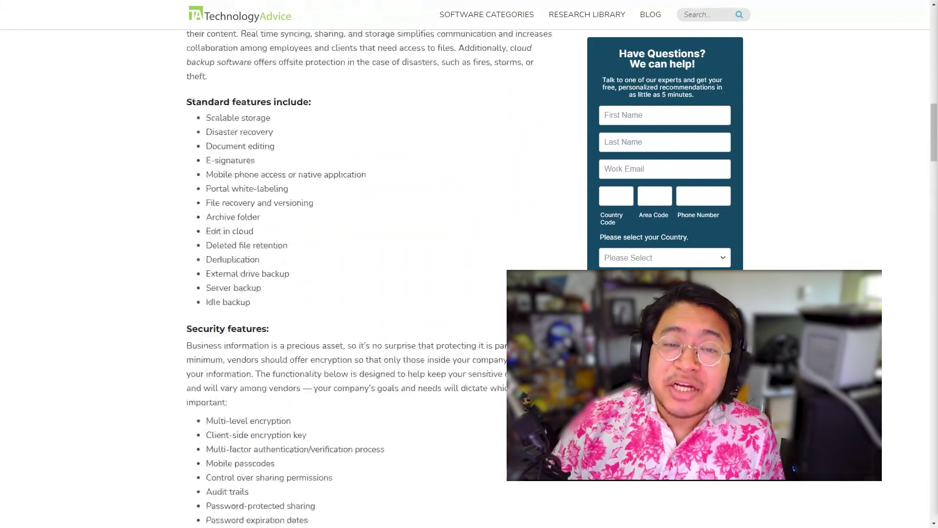
scroll(371, 274, down, 7)
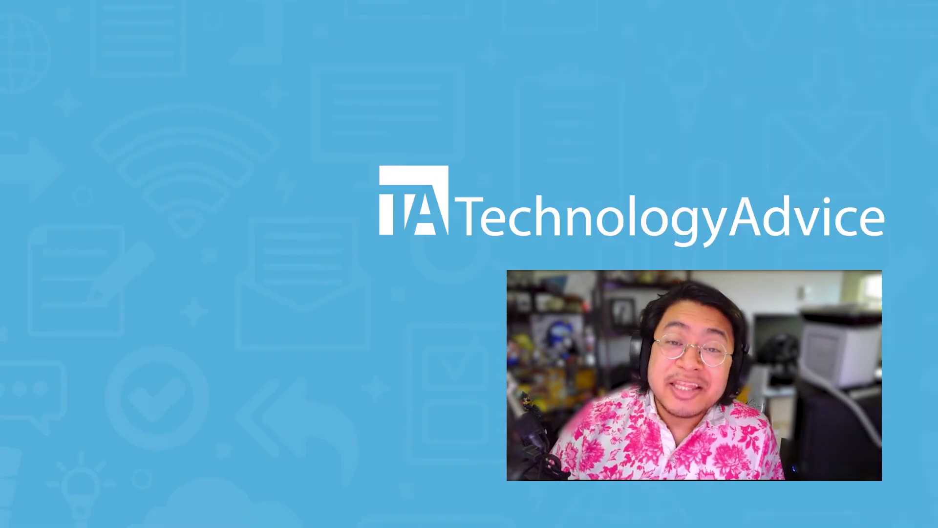